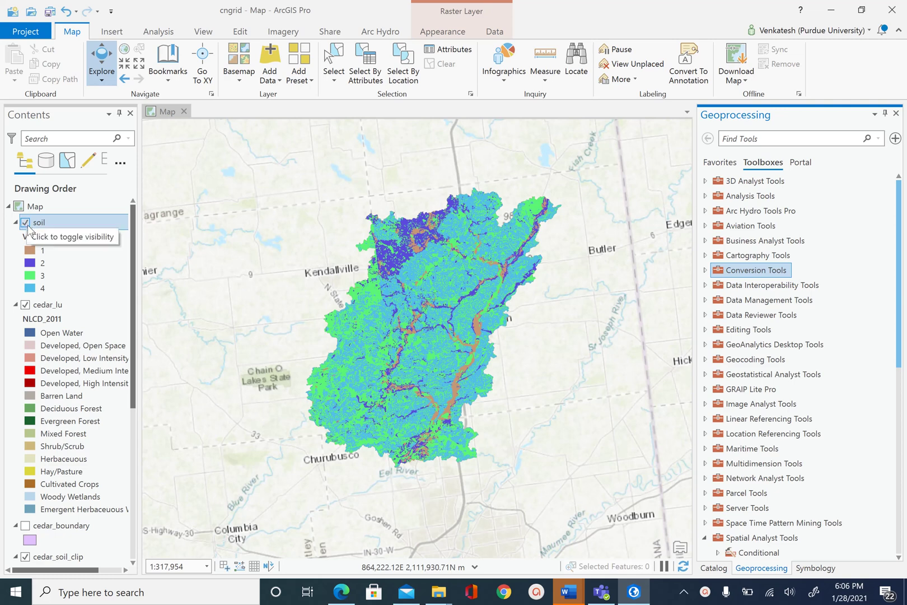
Hide the soil layer so the cedar_lu land-use raster shows on the map.
click(25, 223)
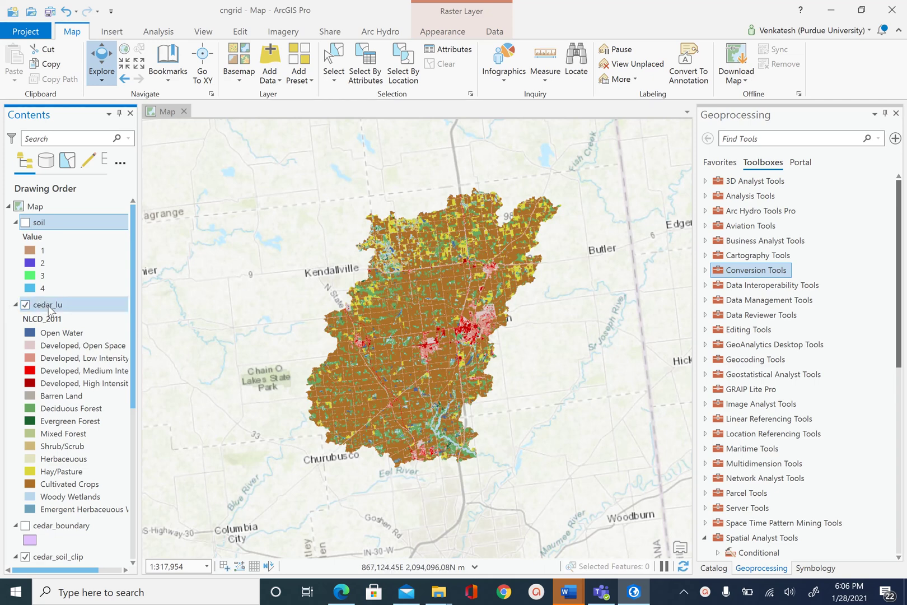
Move cedar_lu above soil in the drawing order and widen the Contents pane.
drag(50, 304, 58, 221)
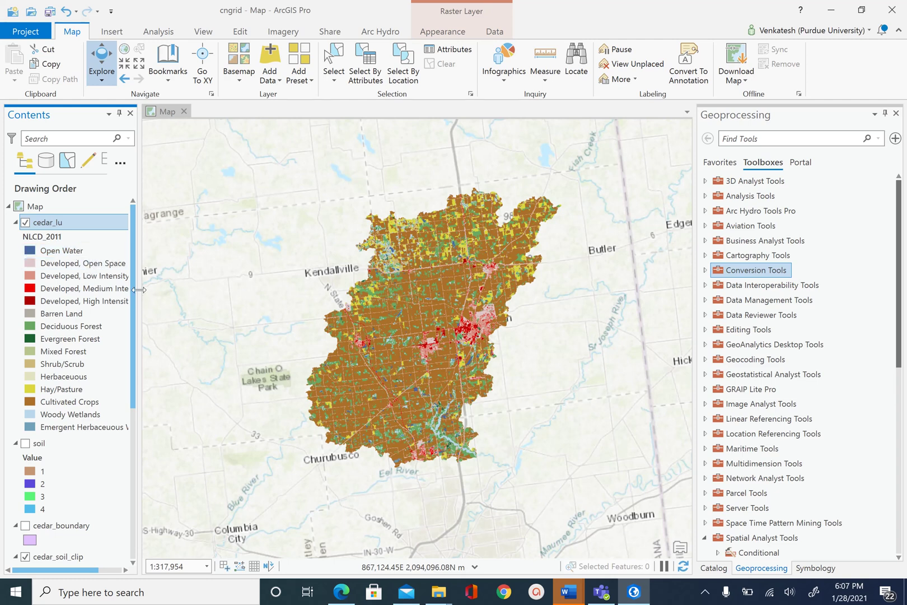
drag(139, 300, 193, 301)
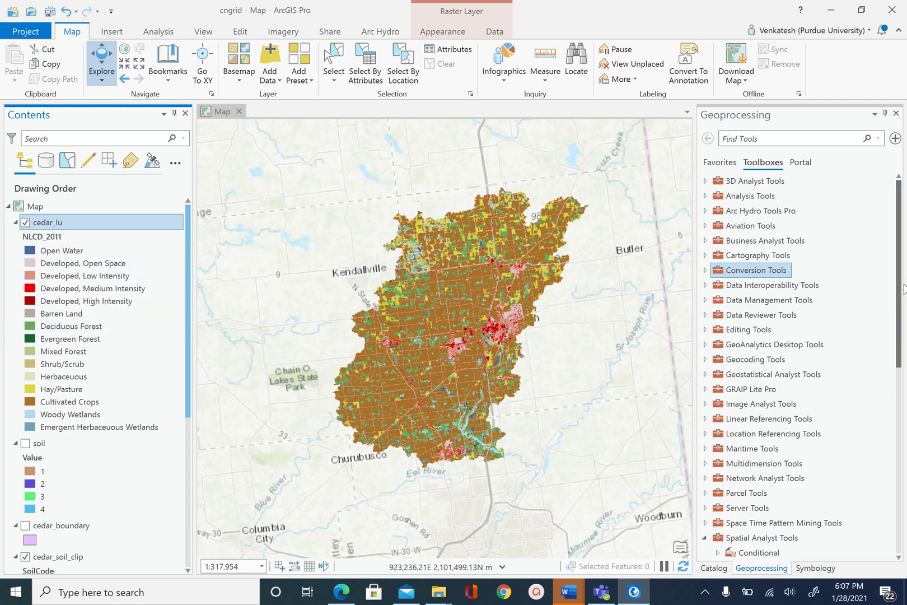
Expand Spatial Analyst Tools and its Reclass toolset in the Geoprocessing toolboxes.
drag(903, 287, 904, 395)
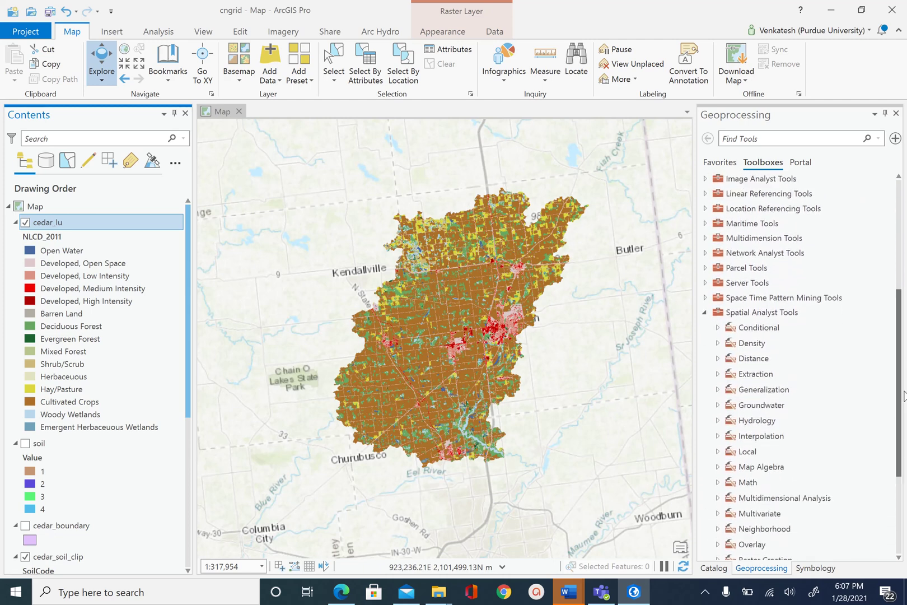
click(760, 314)
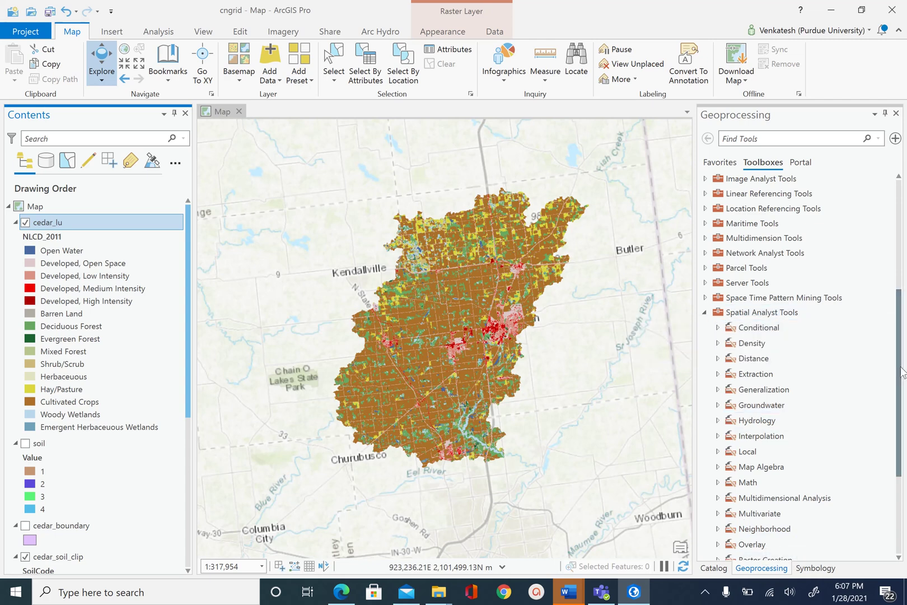
scroll(832, 346, down, 2)
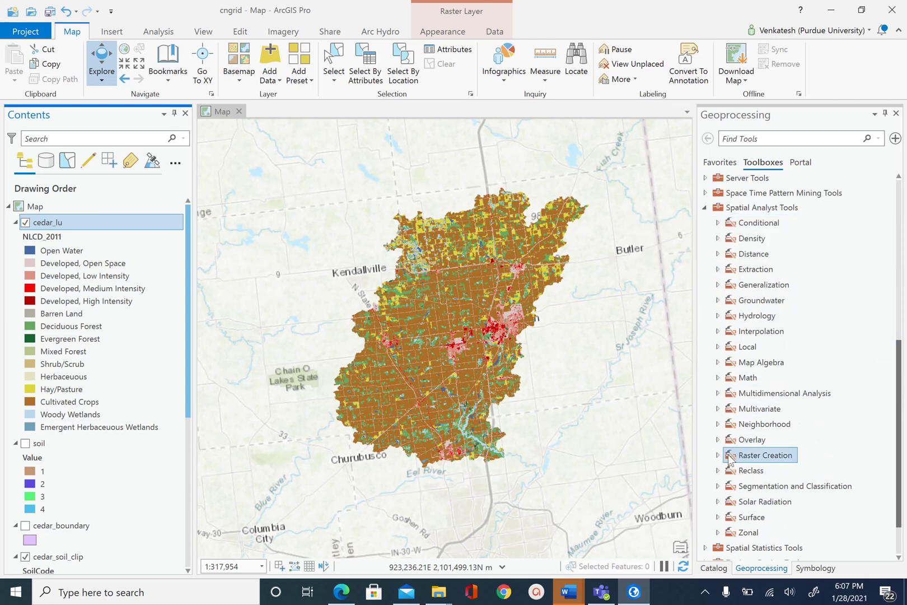
click(717, 471)
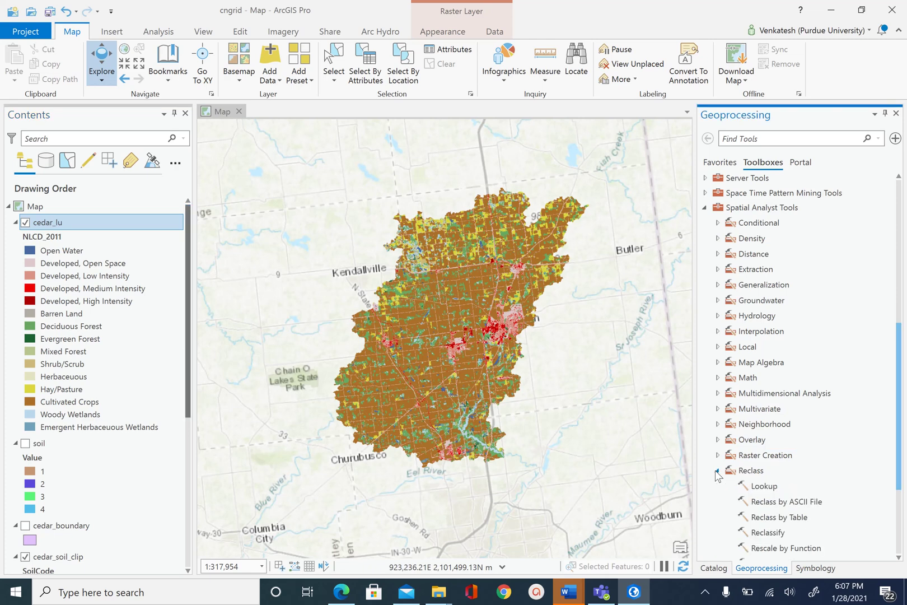
drag(903, 373, 902, 442)
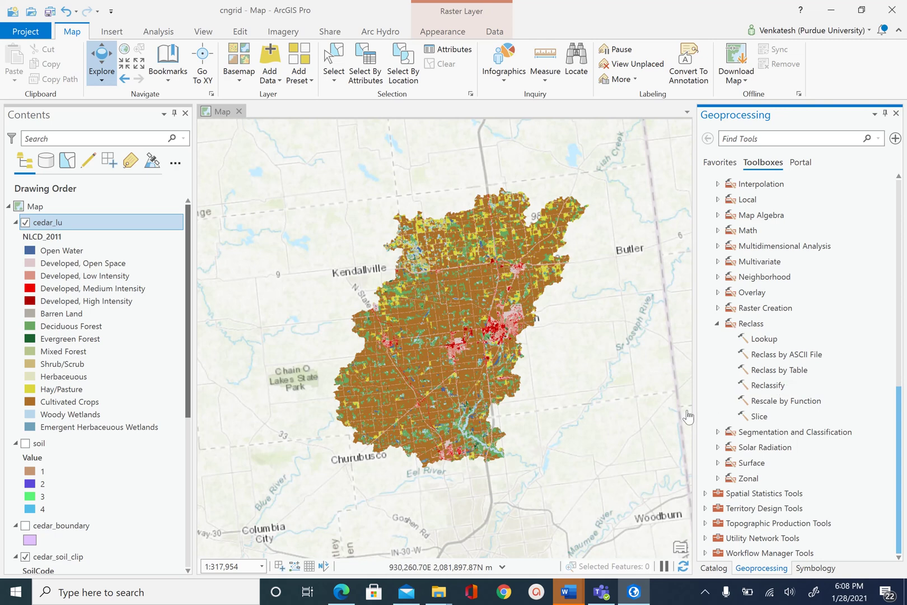
click(343, 593)
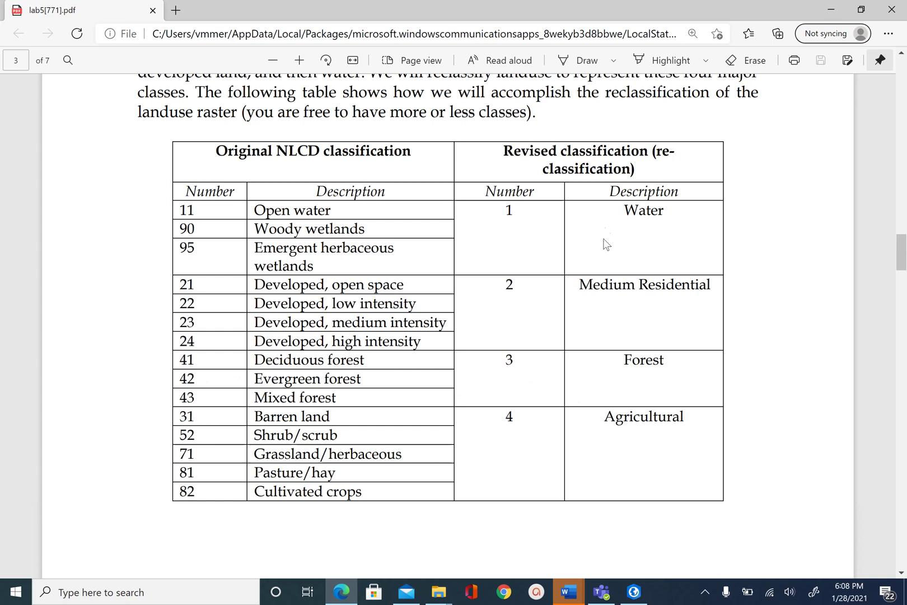
drag(622, 211, 686, 213)
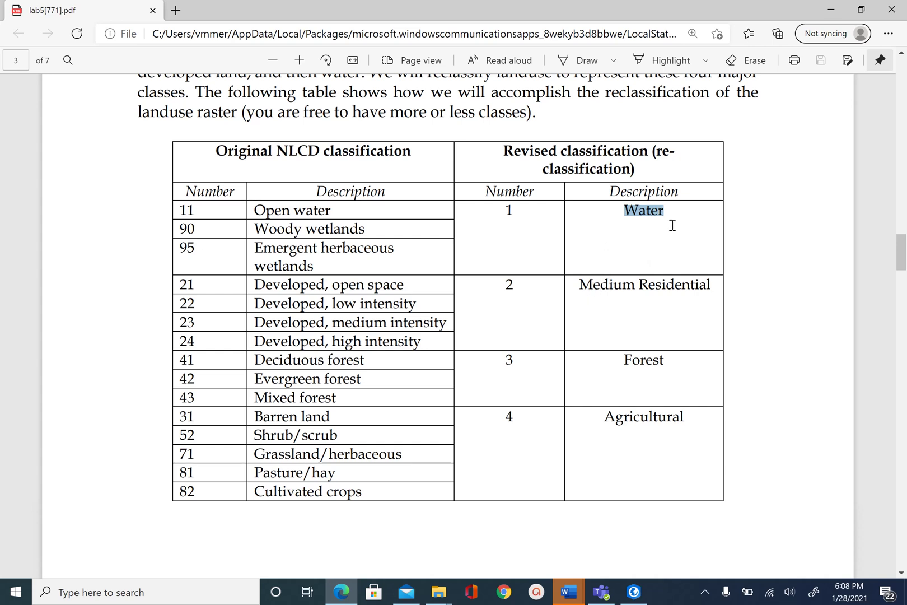
click(672, 226)
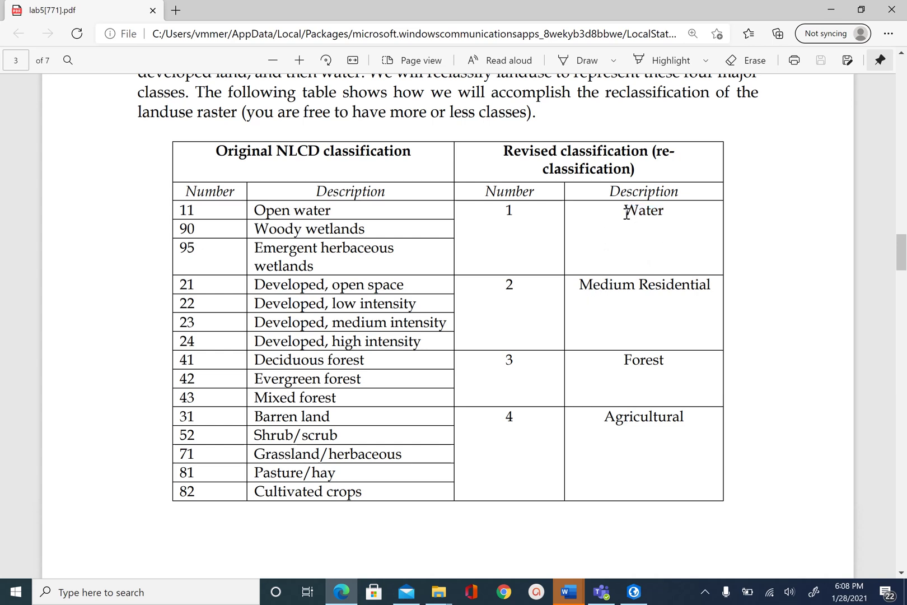
drag(627, 213, 662, 213)
drag(583, 285, 707, 275)
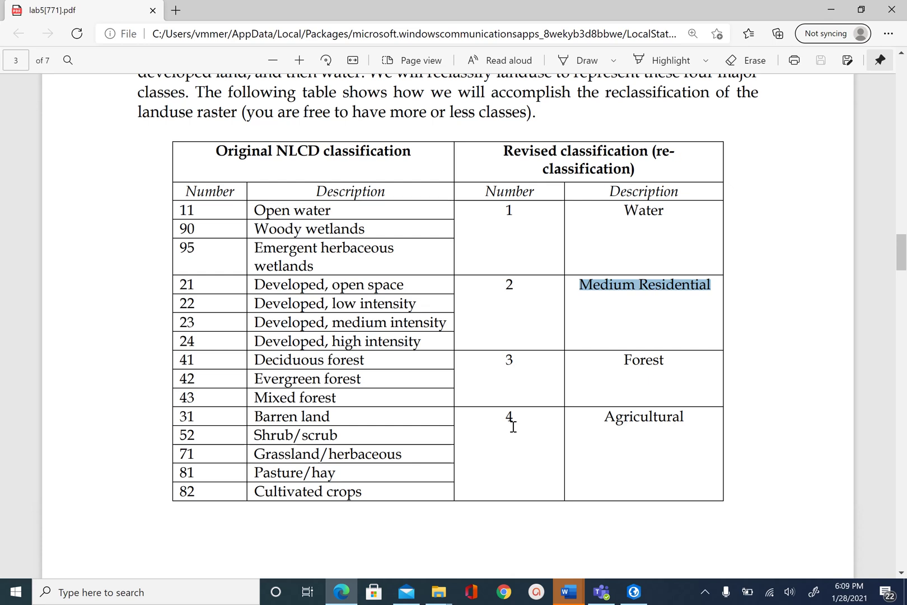
click(549, 259)
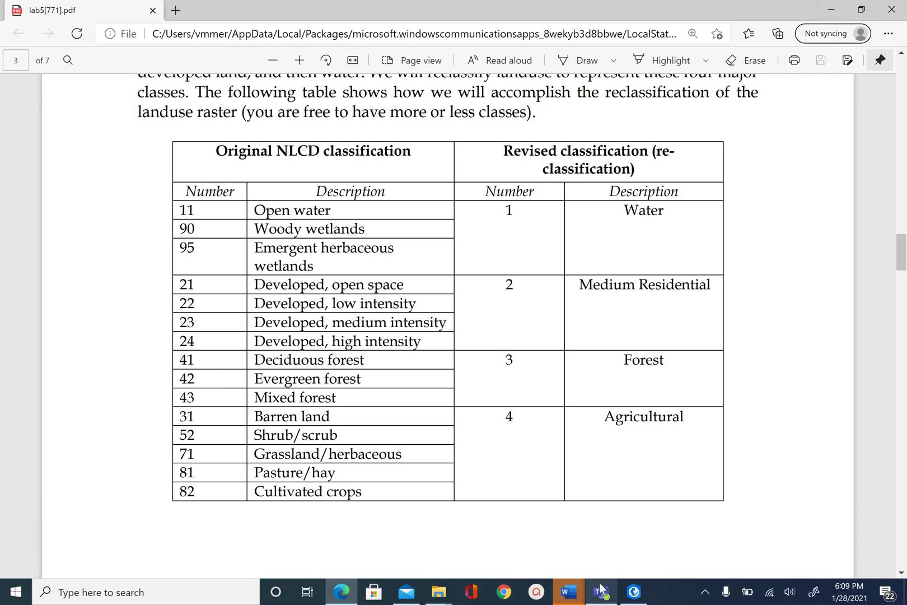
click(638, 597)
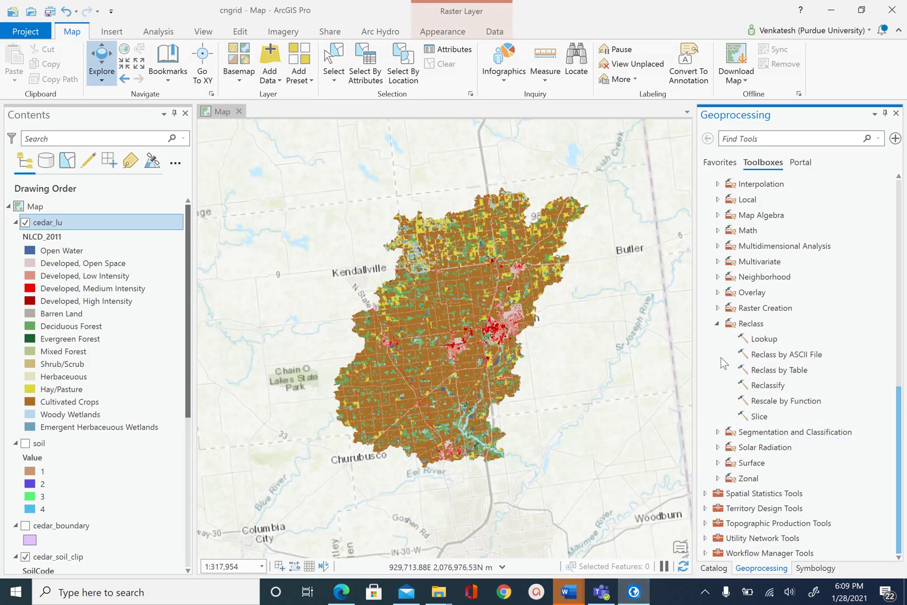
Open Reclassify with cedar_lu as the input raster and VALUE as the reclass field.
click(772, 387)
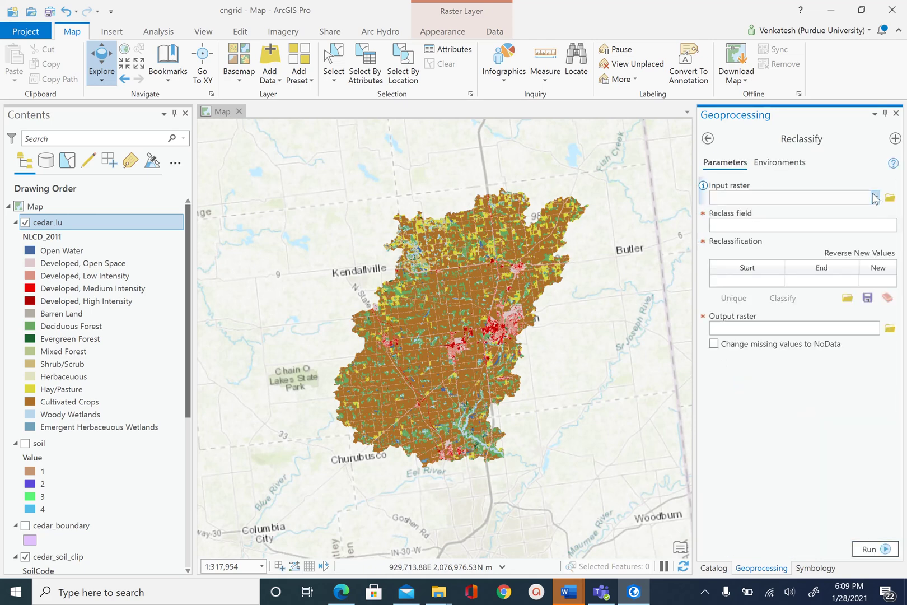
click(875, 198)
click(772, 211)
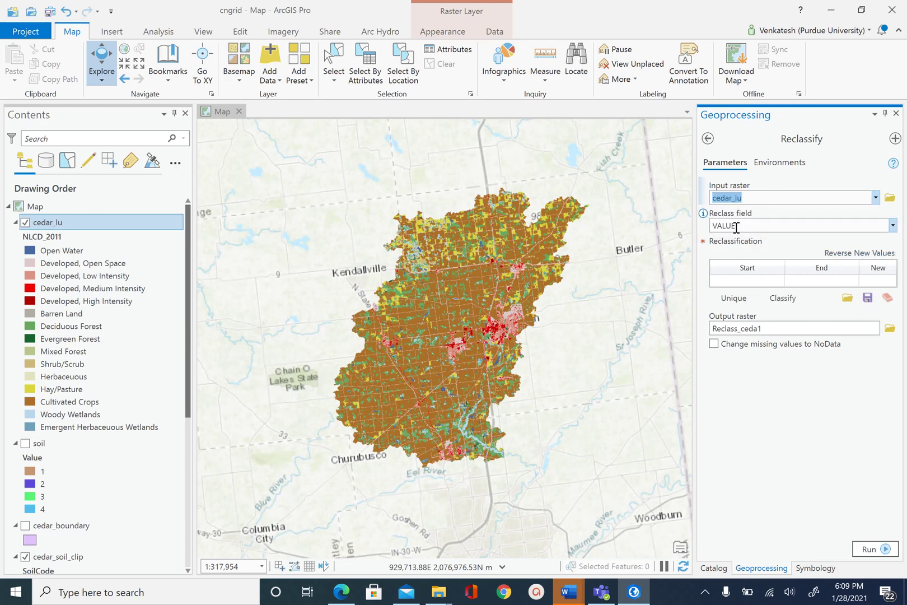
click(893, 226)
click(769, 248)
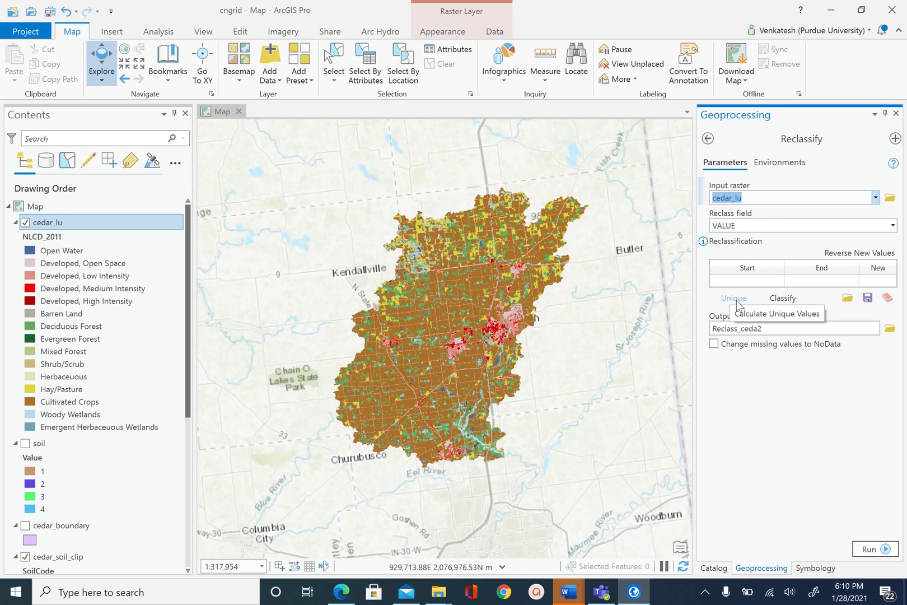
Load cedar_lu's unique values into the table and map value 90 to 1.
click(736, 301)
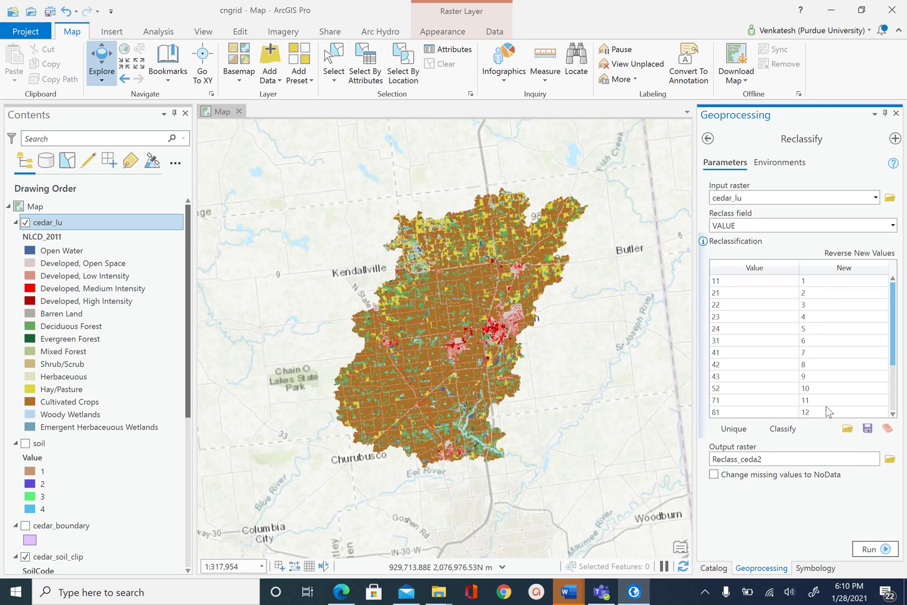
drag(892, 355, 892, 411)
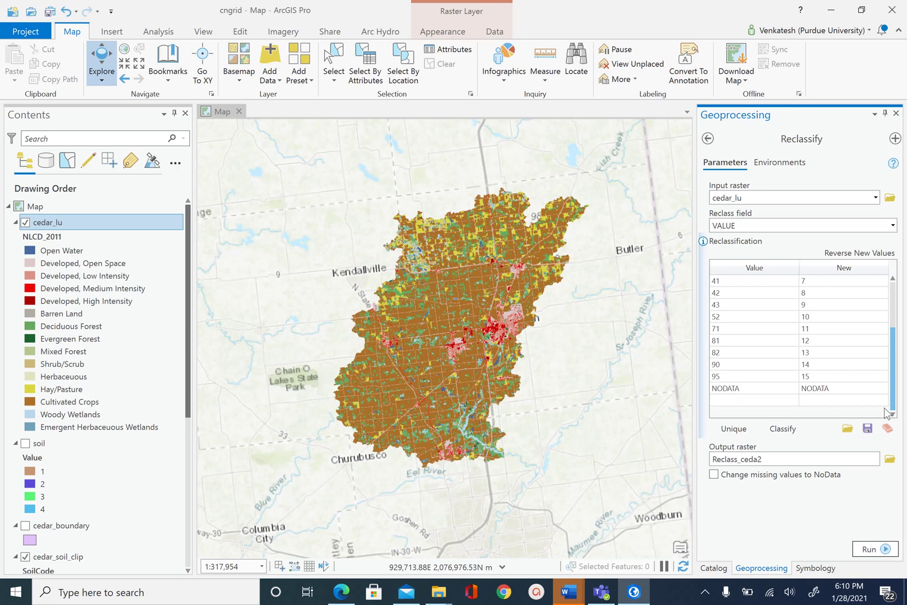
click(837, 365)
click(836, 364)
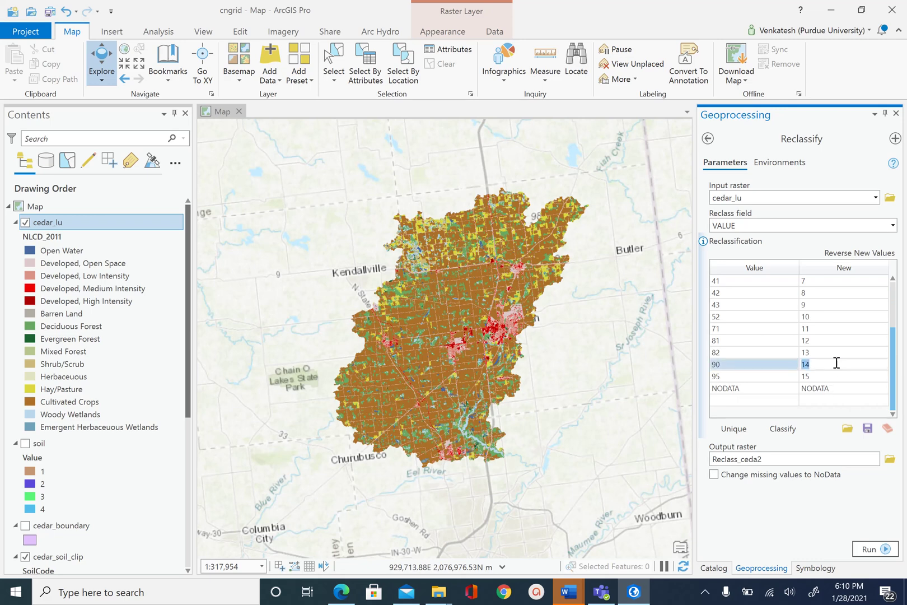
text(1)
click(823, 377)
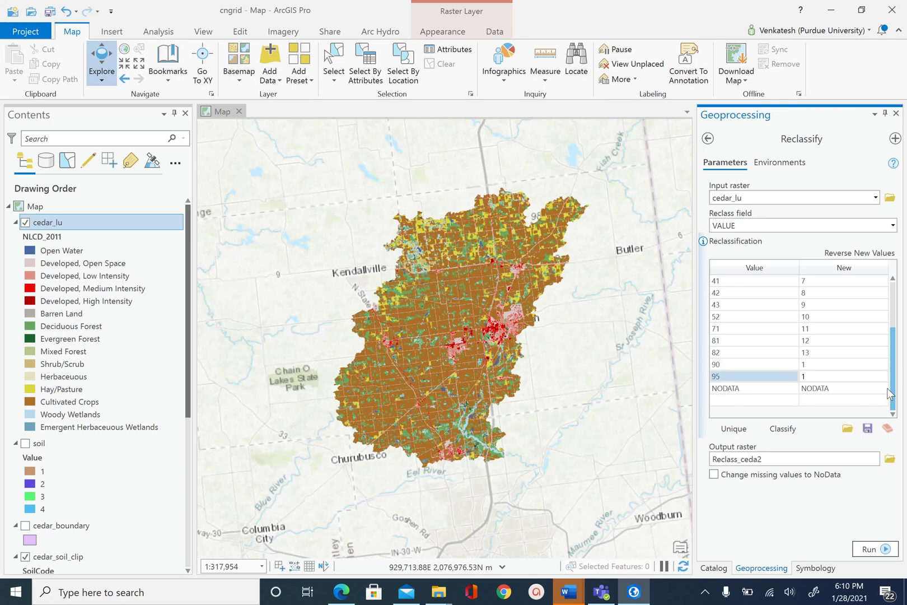
Map land-use codes 22, 23 and 24 to new value 2.
drag(894, 392, 901, 331)
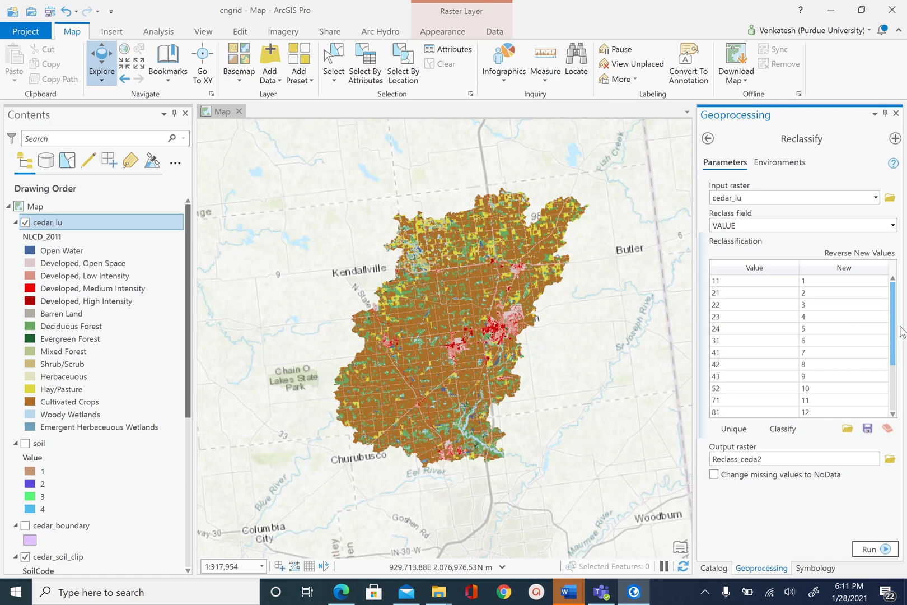
click(815, 303)
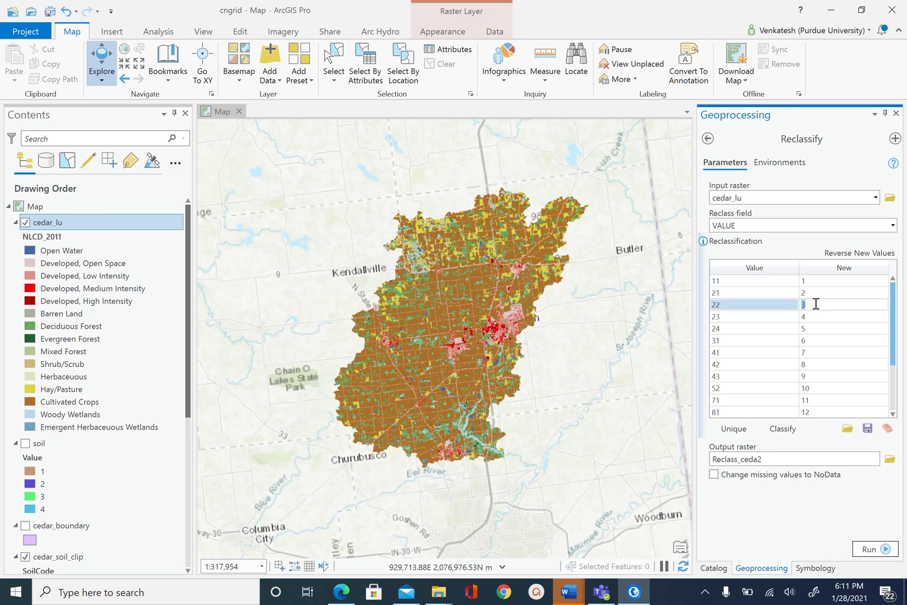
text(2)
click(813, 319)
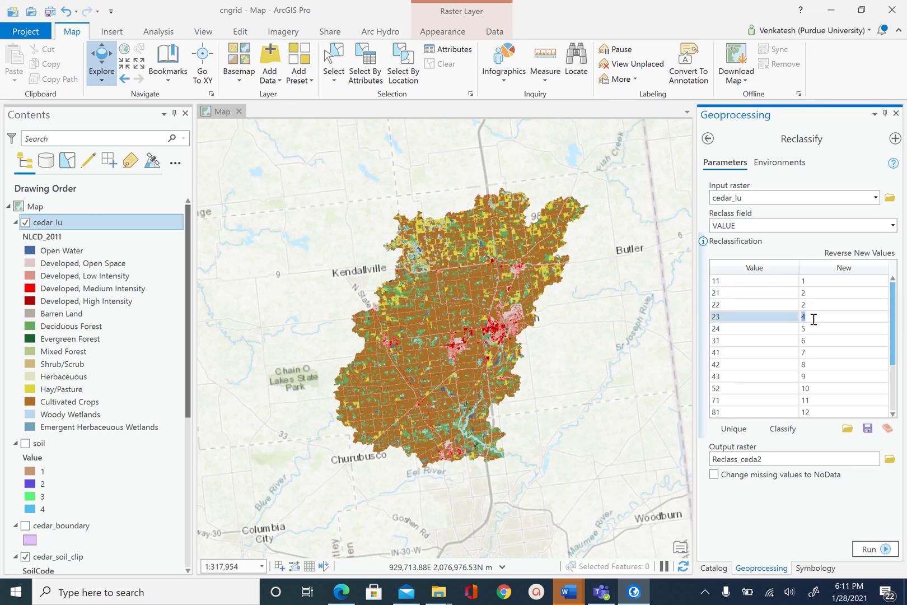
text(2)
click(817, 330)
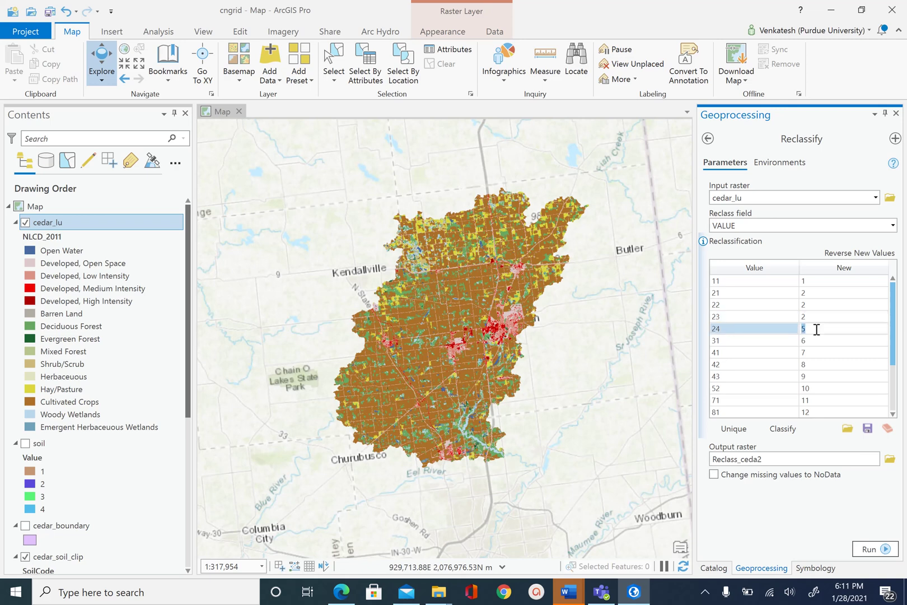
text(2)
Map land-use codes 41, 42 and 43 to new value 3.
drag(895, 334, 897, 349)
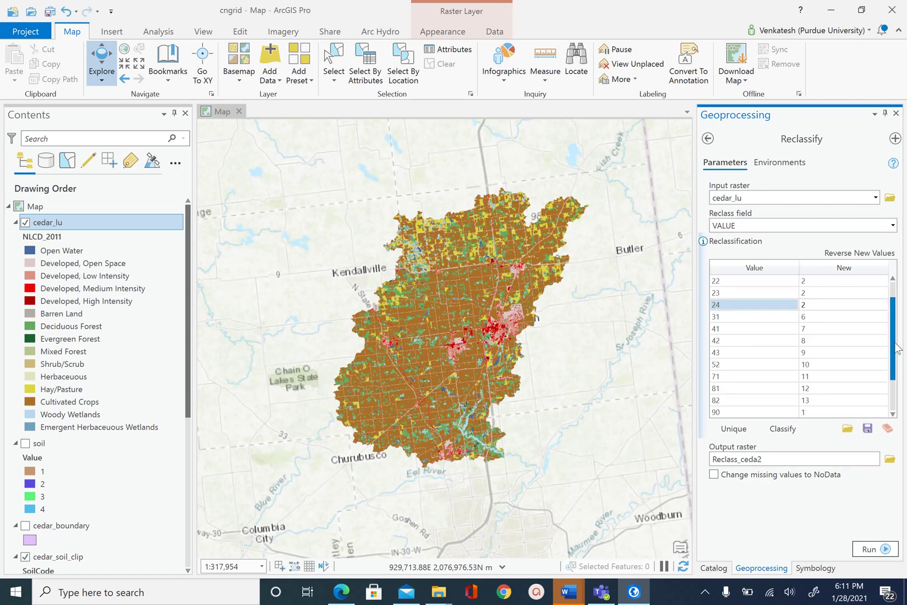
click(827, 332)
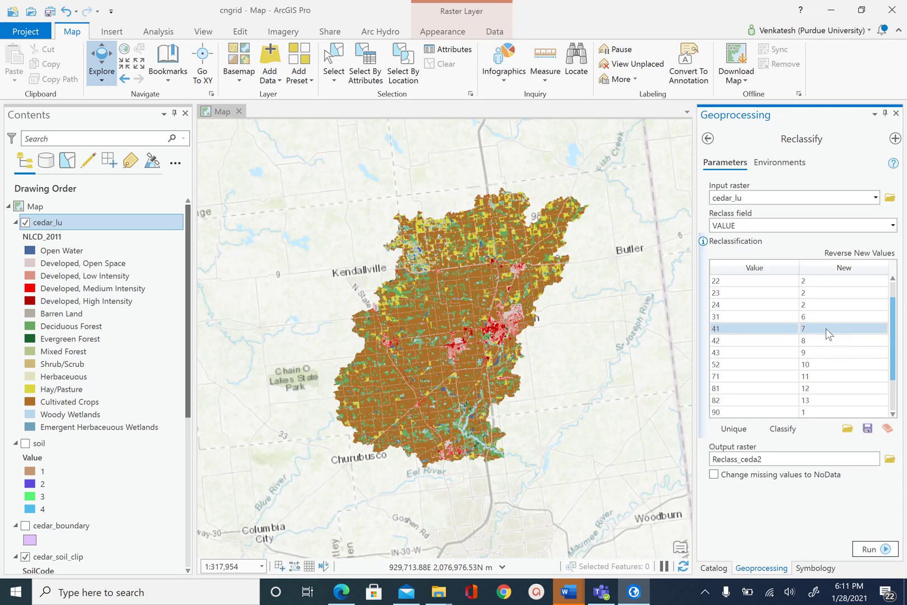
click(827, 329)
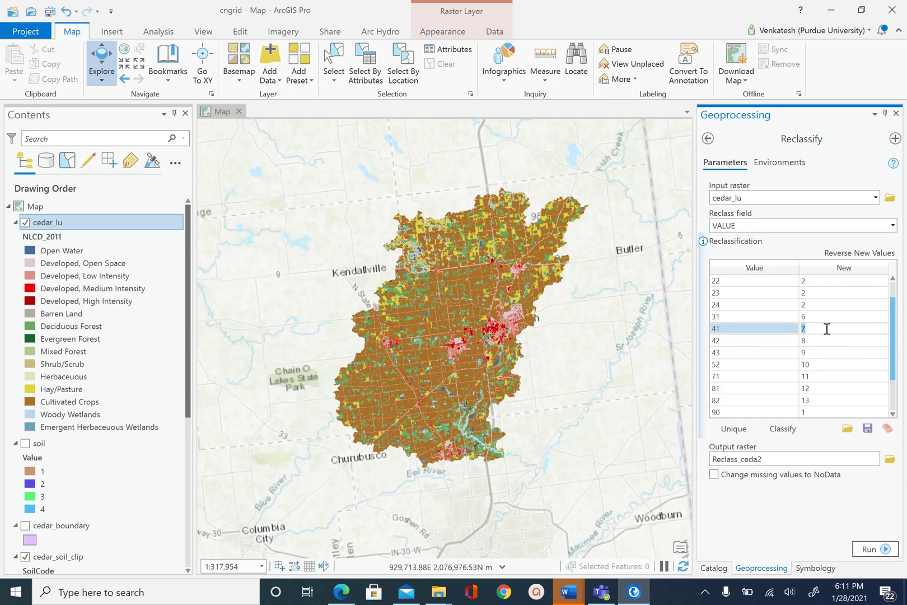
text(3)
click(821, 340)
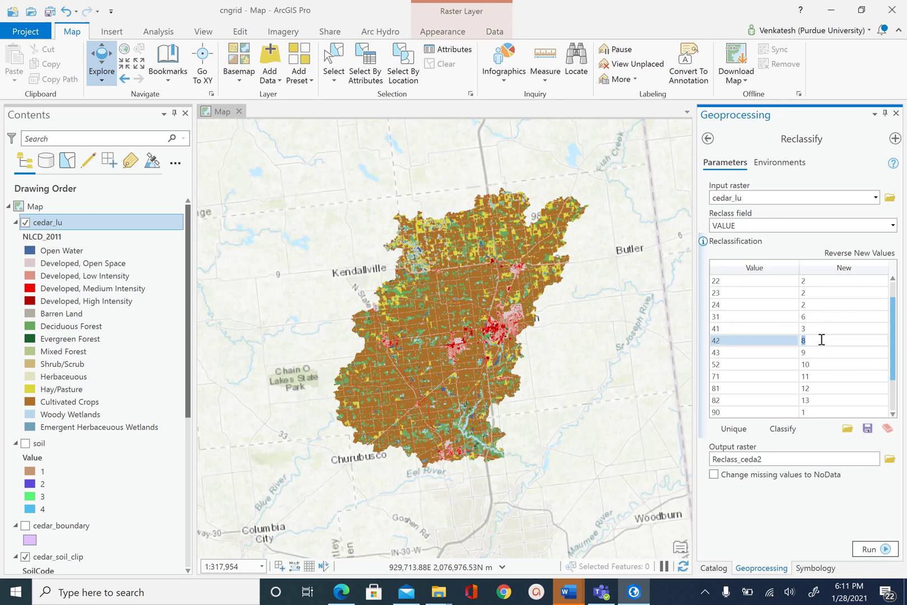
text(3)
click(822, 352)
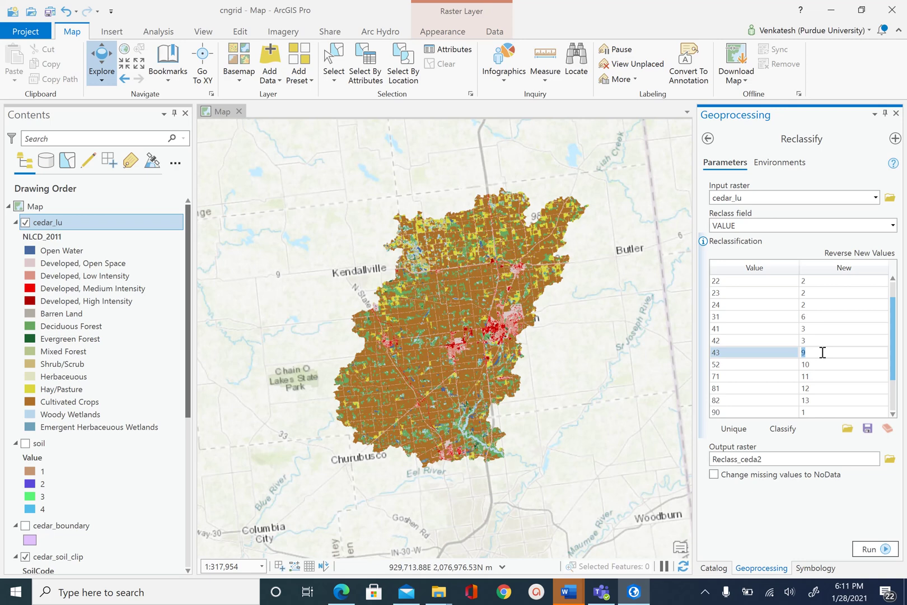
text(3)
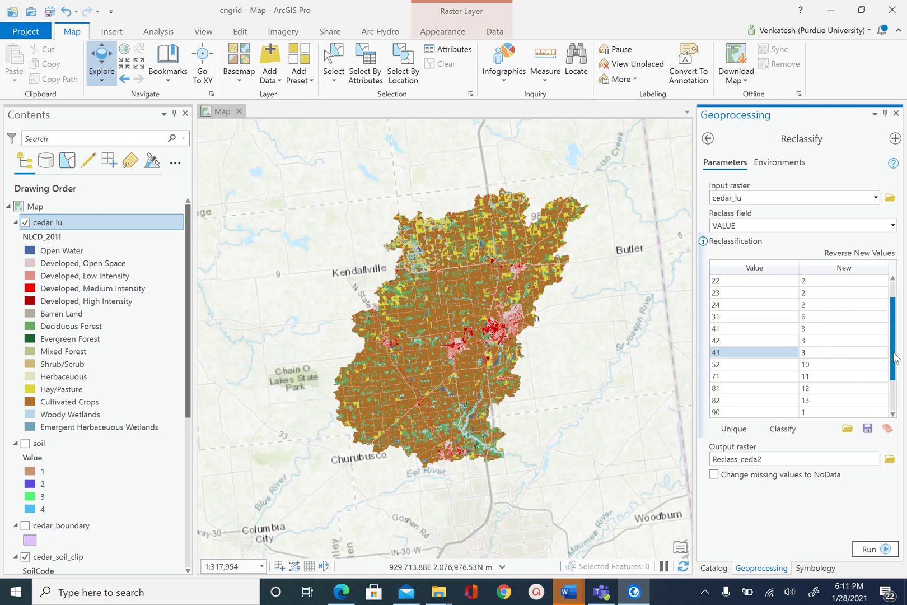
Map land-use codes 52, 71, 81, 82 and 31 to new value 4.
drag(895, 358, 899, 382)
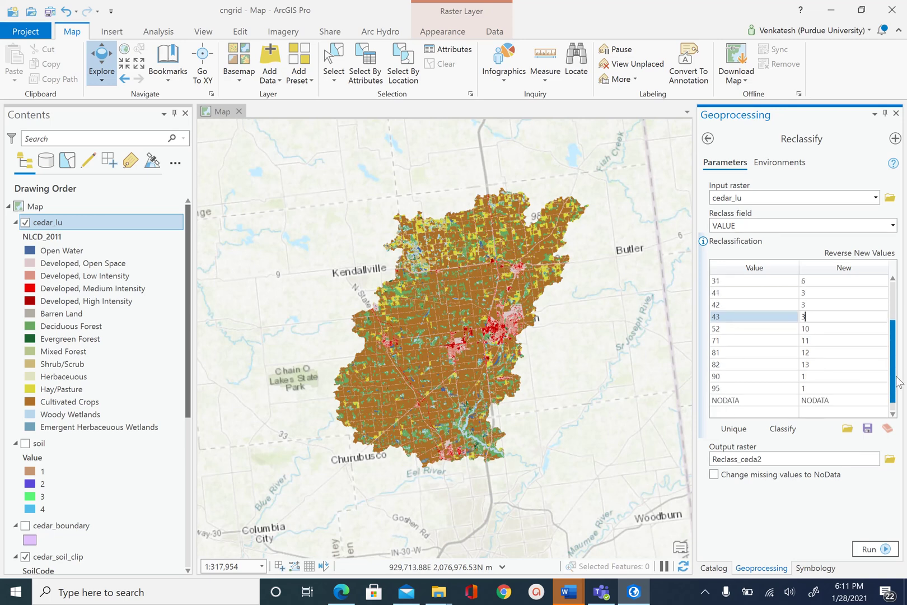
click(827, 331)
click(827, 331)
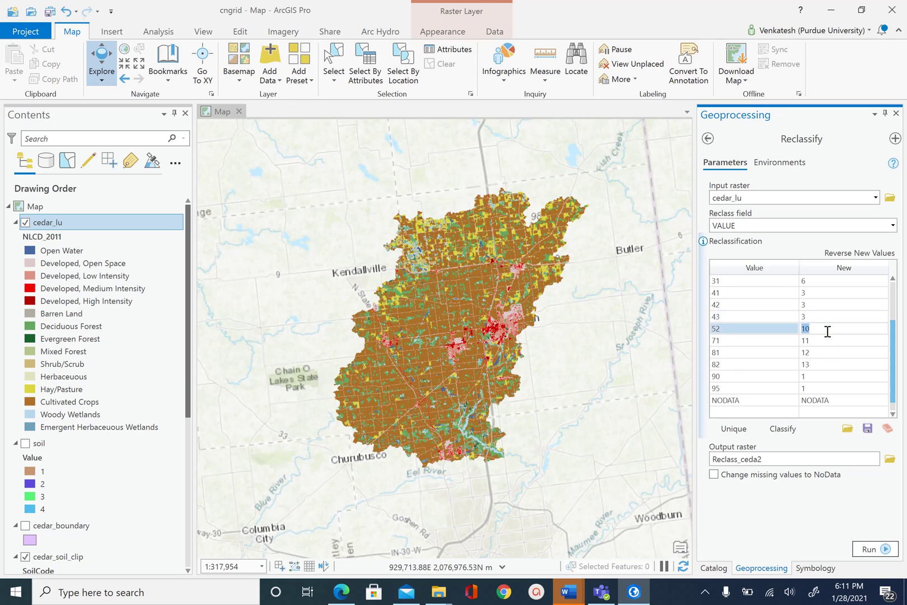
text(4)
click(825, 340)
text(4)
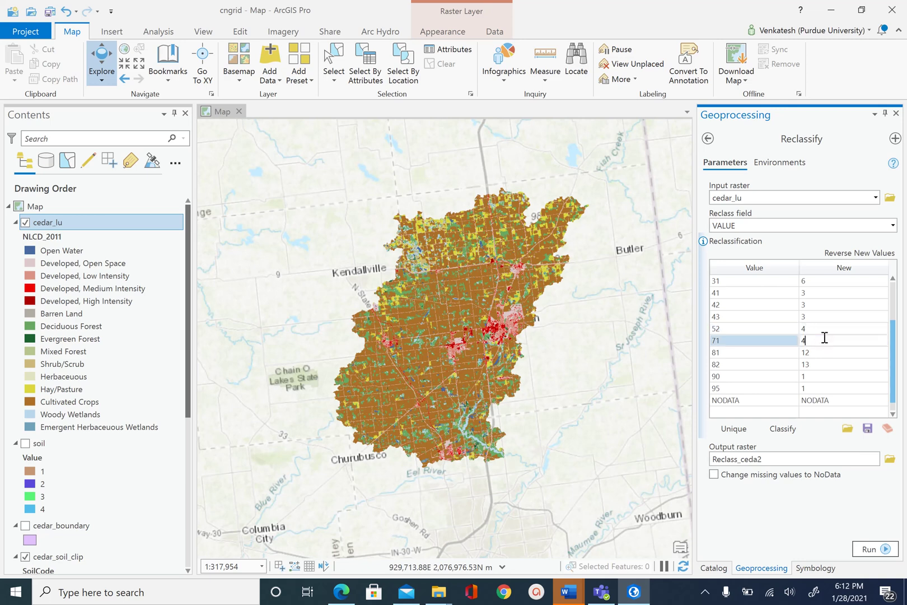
click(823, 352)
text(4)
click(825, 364)
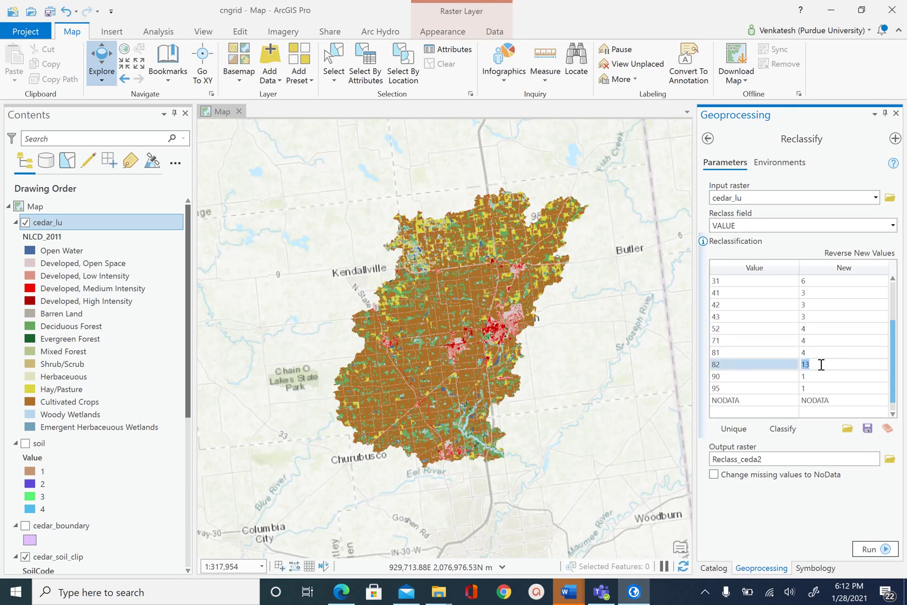
text(4)
scroll(824, 362, up, 2)
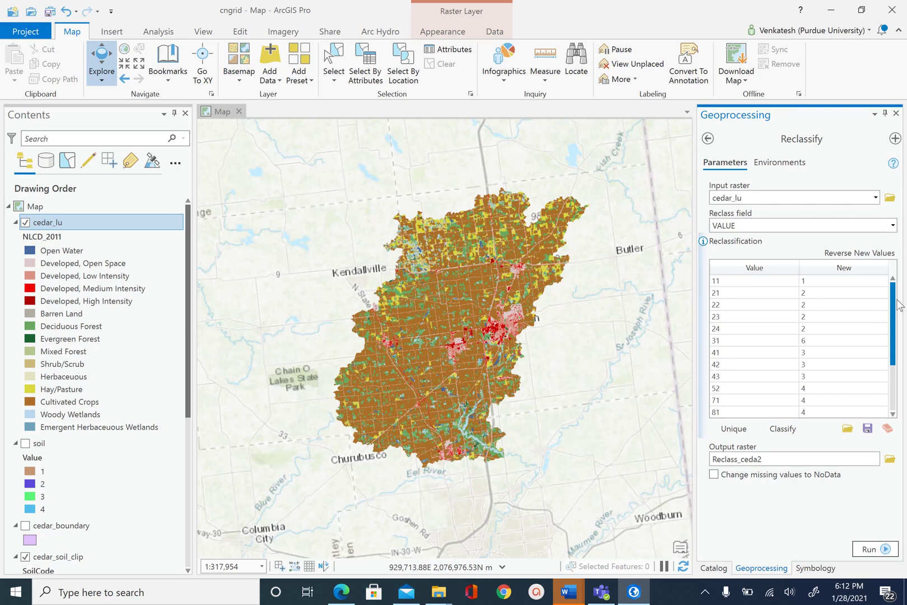
click(816, 342)
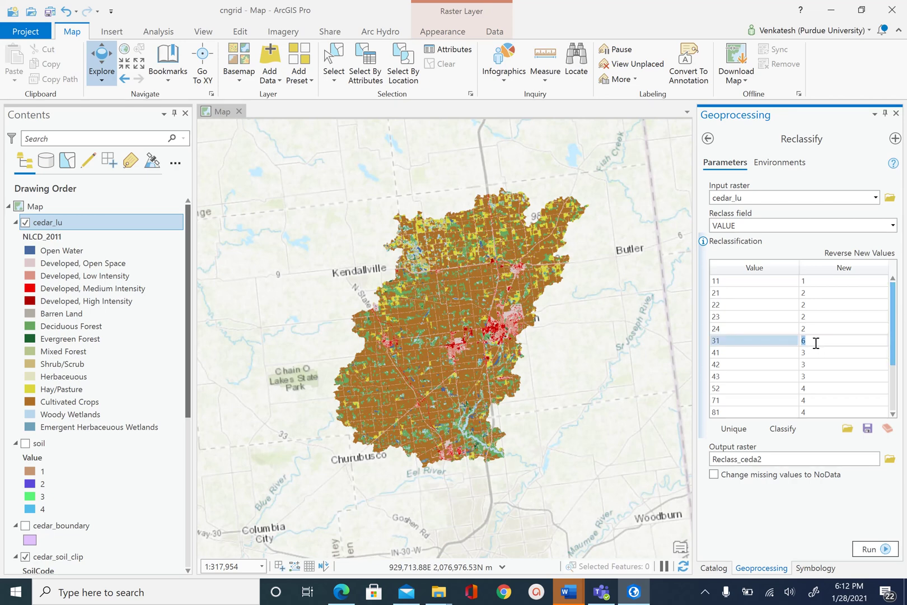
text(4)
Rename the output raster from Reclass_ceda2 to lu_reclass.
mouse_move(898, 328)
mouse_down()
mouse_move(893, 378)
mouse_move(898, 320)
mouse_move(896, 379)
mouse_move(895, 313)
mouse_up()
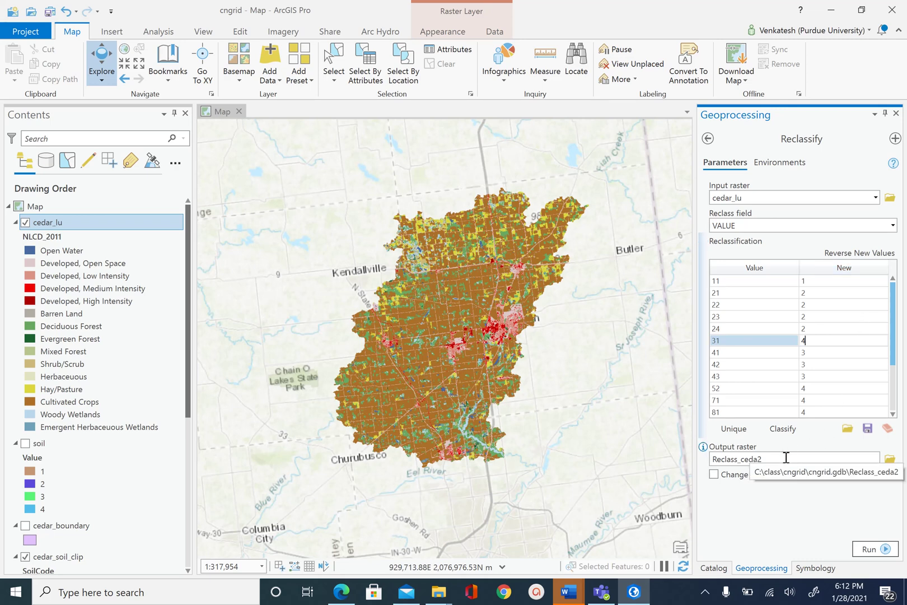
drag(785, 457, 721, 460)
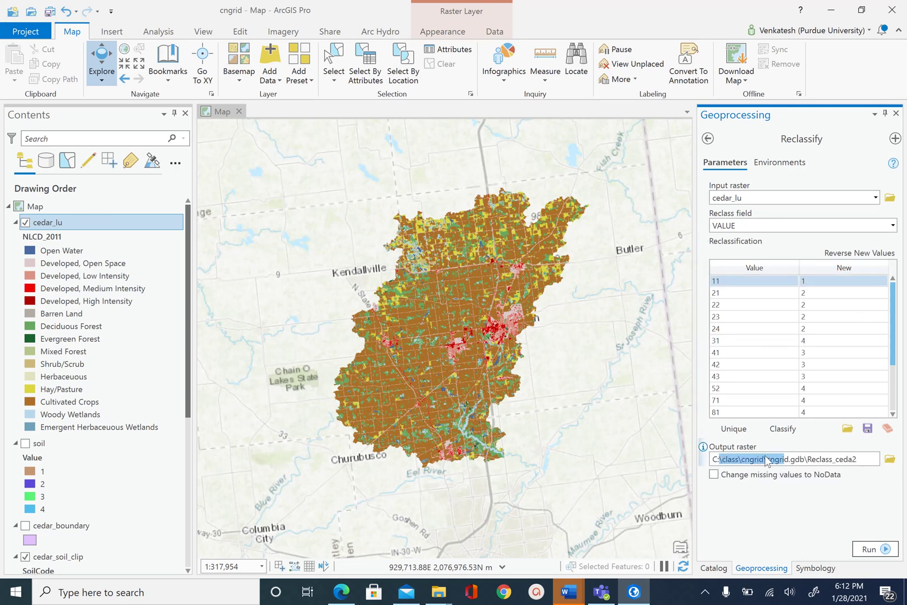
click(890, 459)
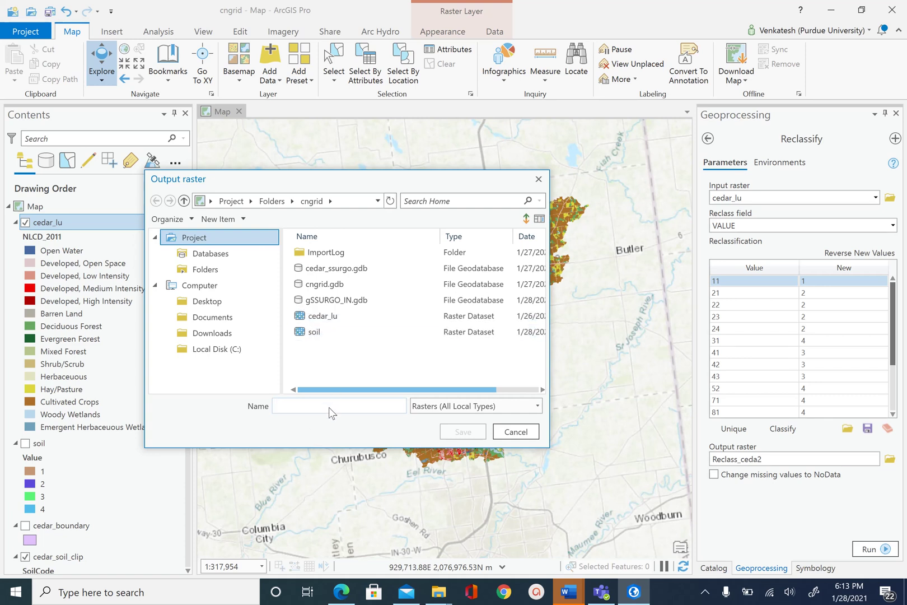
text(lu)
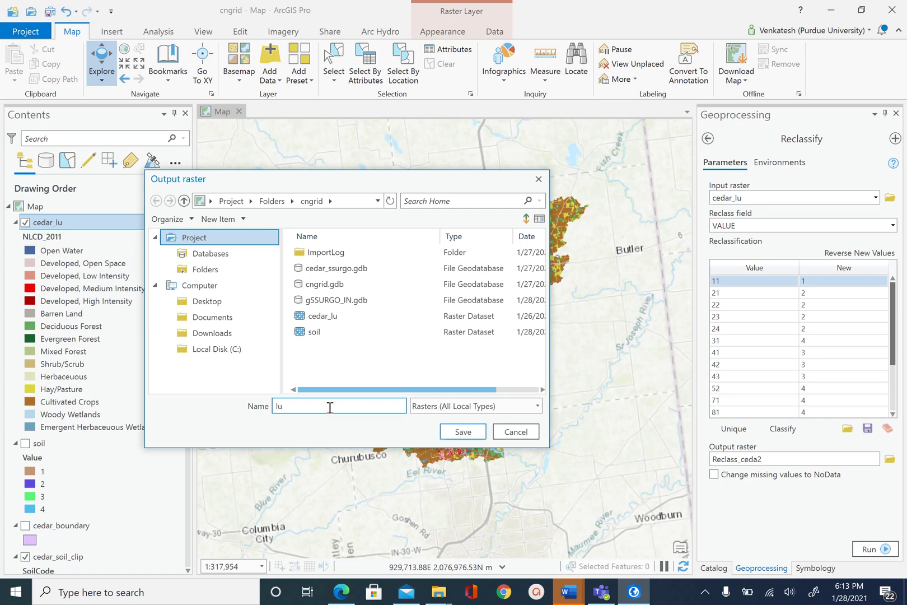
text(_reclass)
click(462, 433)
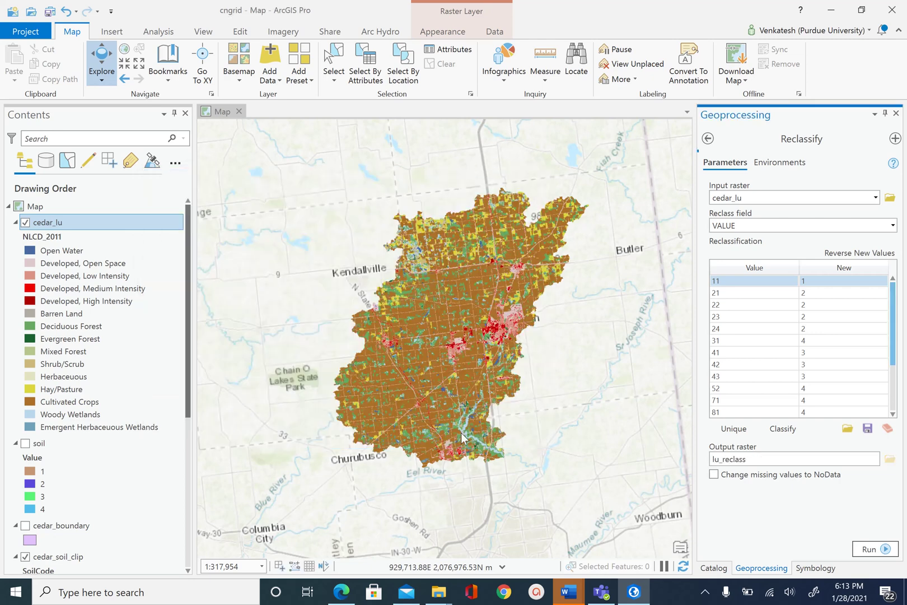
Run Reclassify to create lu_reclass and dismiss the run-details popup.
click(883, 550)
mouse_move(877, 557)
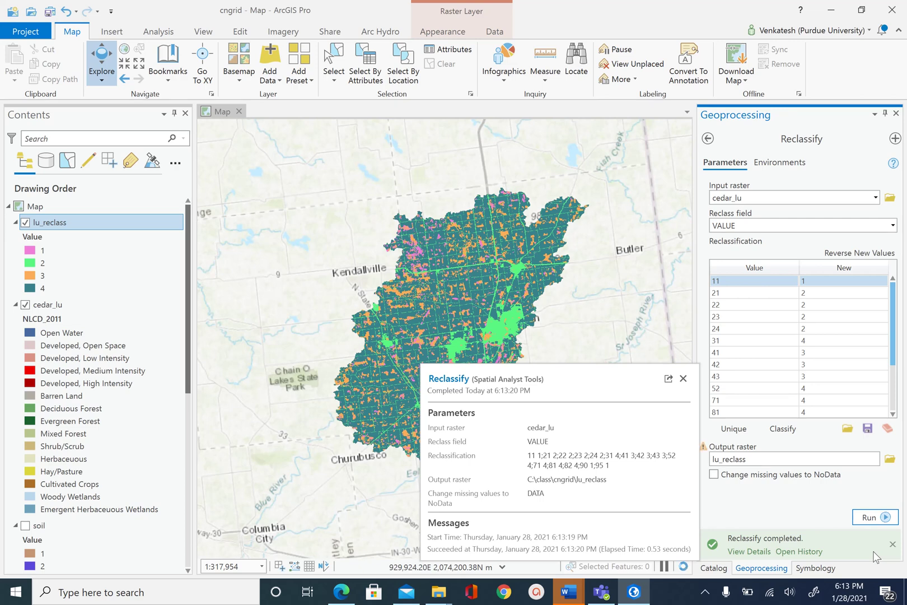
click(684, 378)
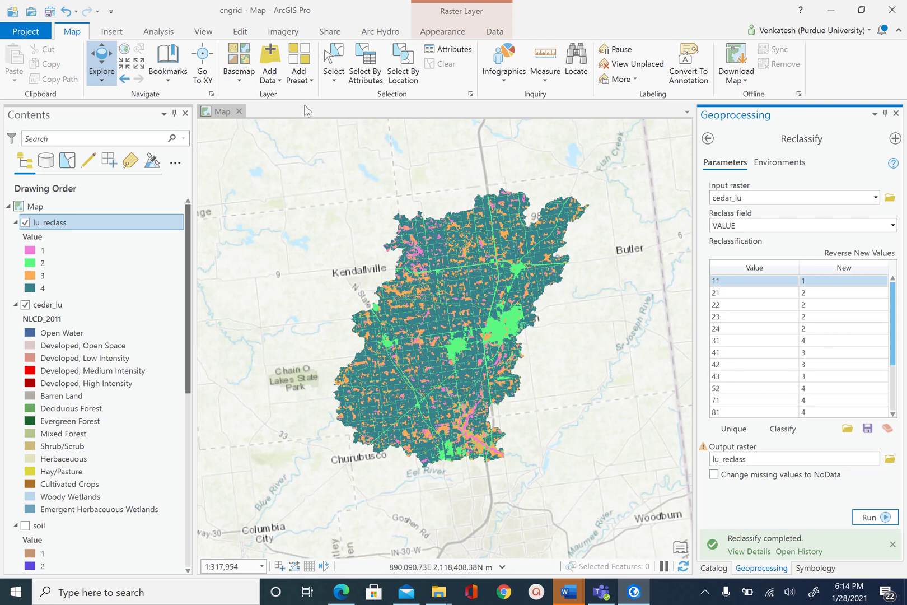
Save the cngrid project from the Quick Access Toolbar.
click(47, 12)
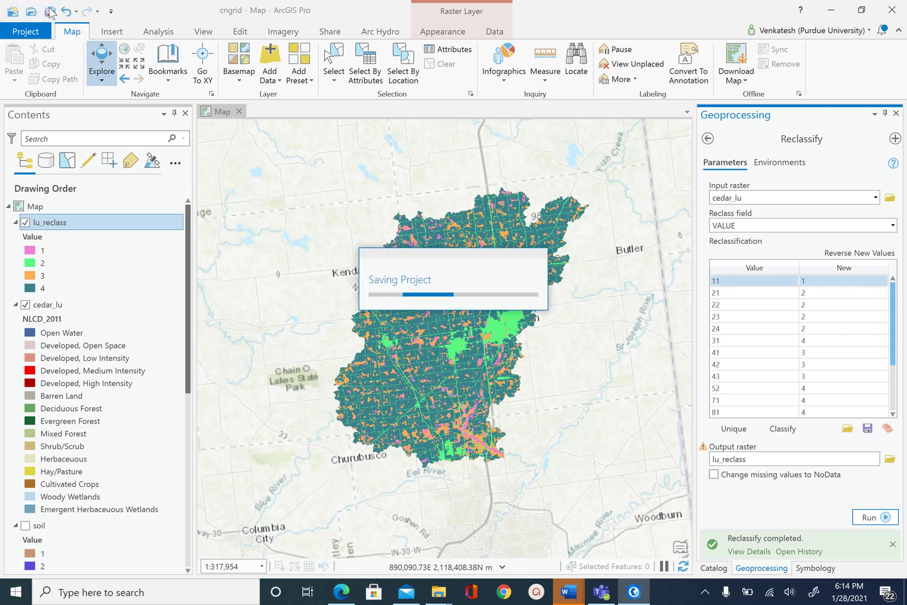